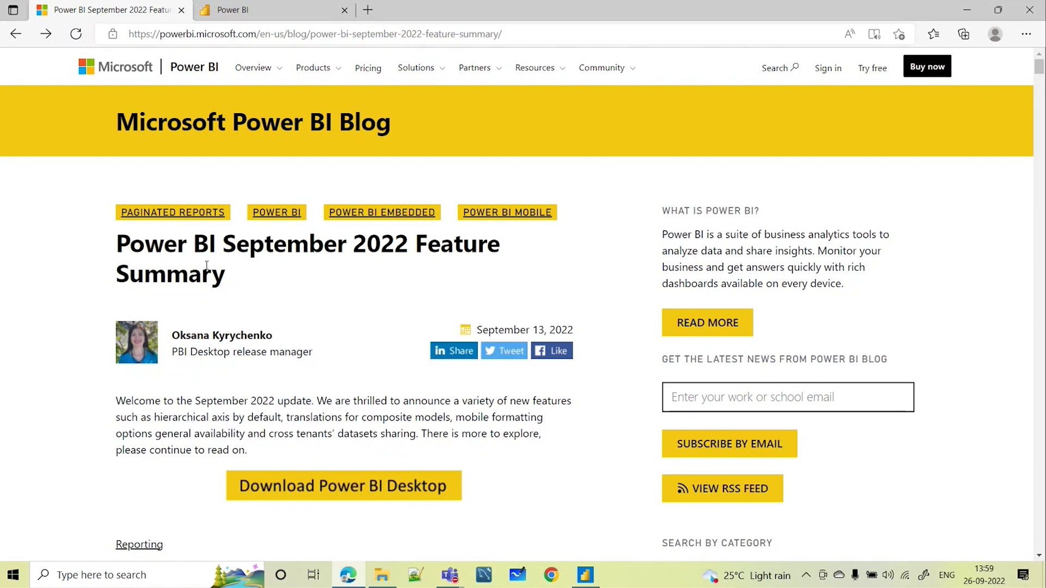
Step: Review the September 2022 feature list in Edge, then switch to the Power BI Desktop report
{"action": "scroll", "coordinate": [334, 271], "scroll_direction": "down", "scroll_amount": 1}
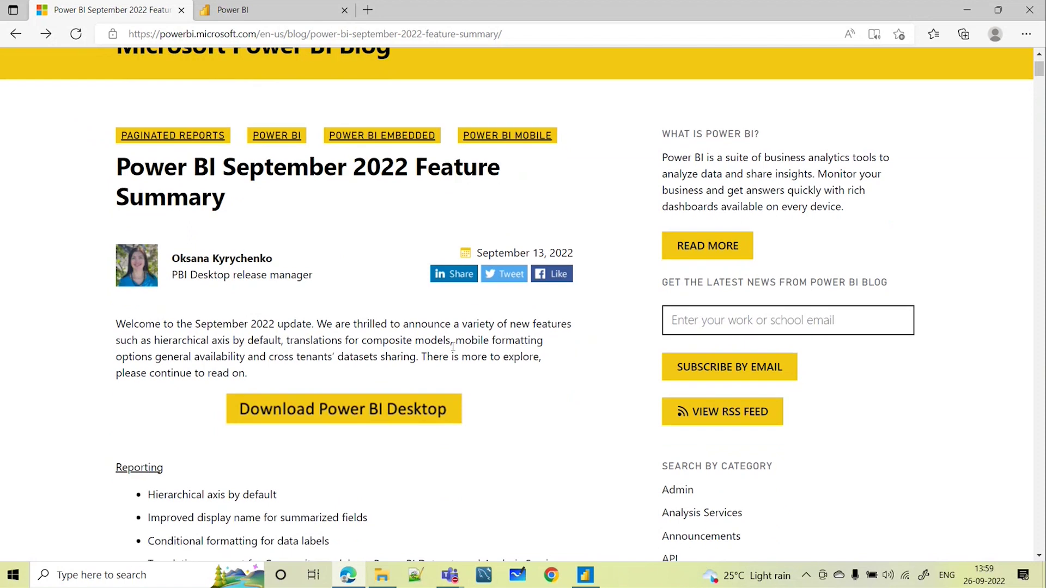
{"action": "scroll", "coordinate": [453, 347], "scroll_direction": "down", "scroll_amount": 3}
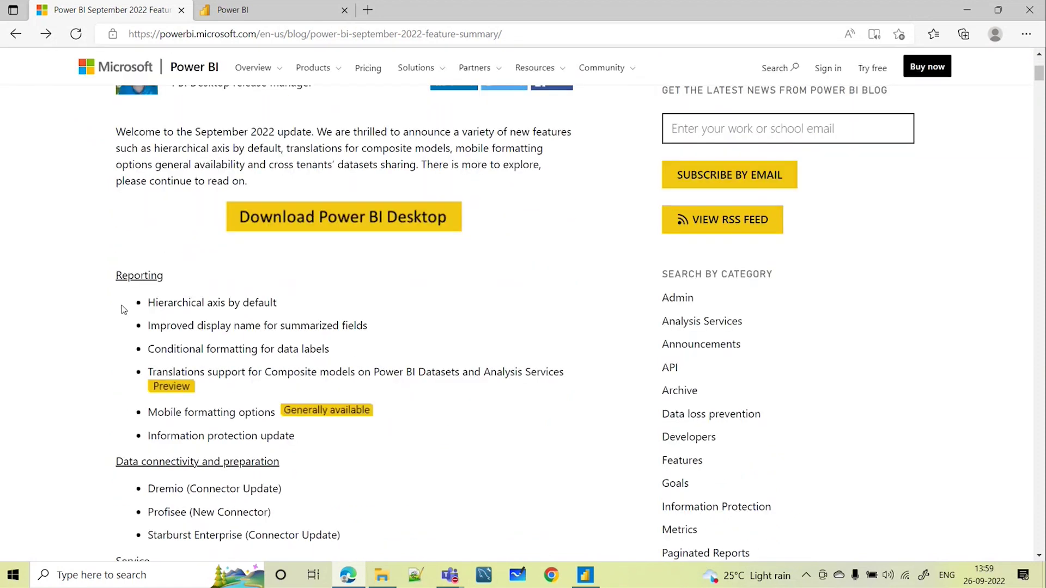
{"action": "scroll", "coordinate": [190, 282], "scroll_direction": "down", "scroll_amount": 3}
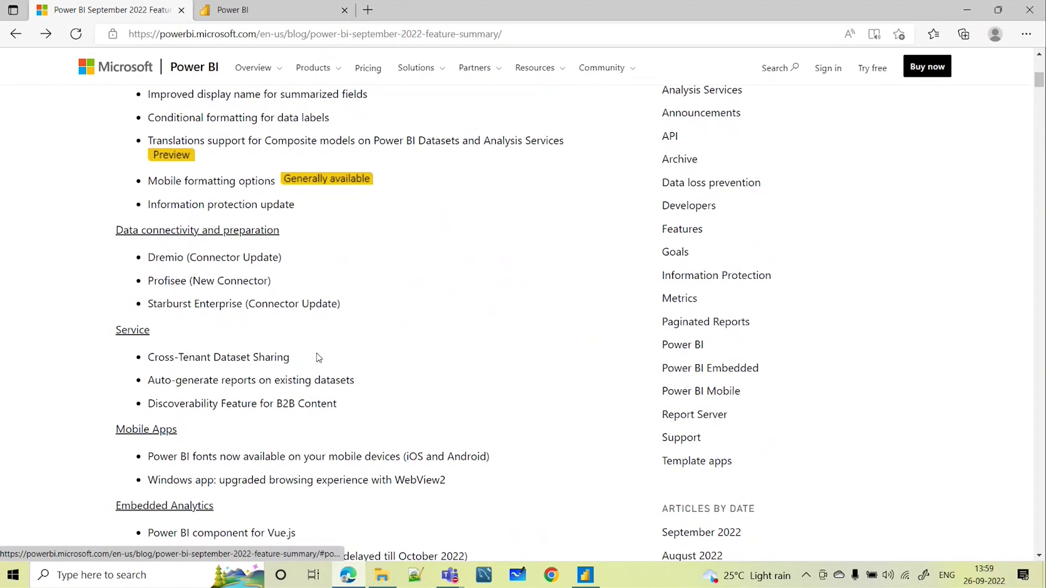
{"action": "scroll", "coordinate": [318, 358], "scroll_direction": "down", "scroll_amount": 1}
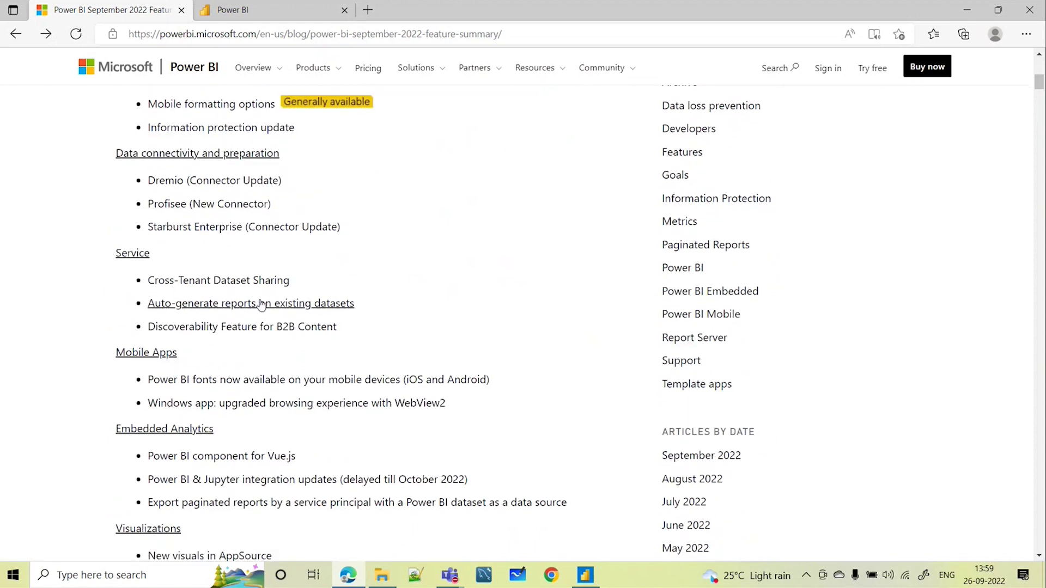
{"action": "scroll", "coordinate": [252, 352], "scroll_direction": "down", "scroll_amount": 1}
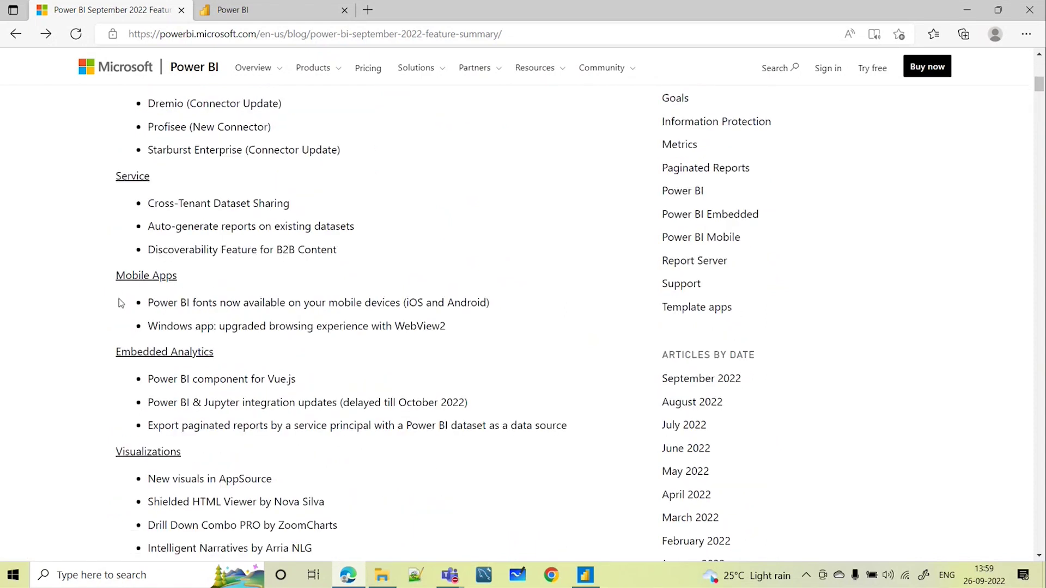
{"action": "scroll", "coordinate": [209, 365], "scroll_direction": "down", "scroll_amount": 1}
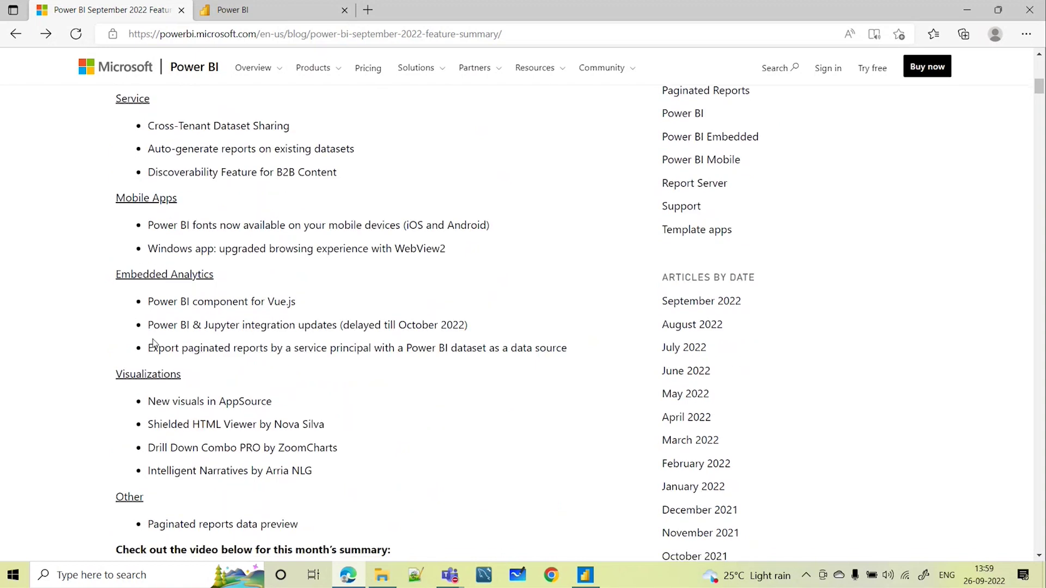
{"action": "scroll", "coordinate": [224, 344], "scroll_direction": "down", "scroll_amount": 1}
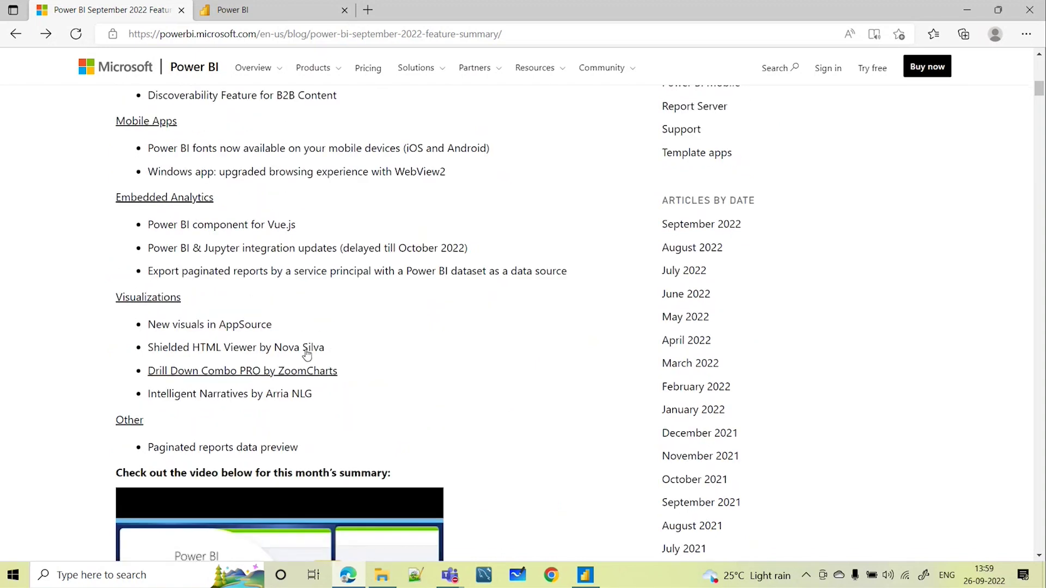
{"action": "scroll", "coordinate": [495, 362], "scroll_direction": "up", "scroll_amount": 1}
{"action": "scroll", "coordinate": [497, 360], "scroll_direction": "up", "scroll_amount": 9}
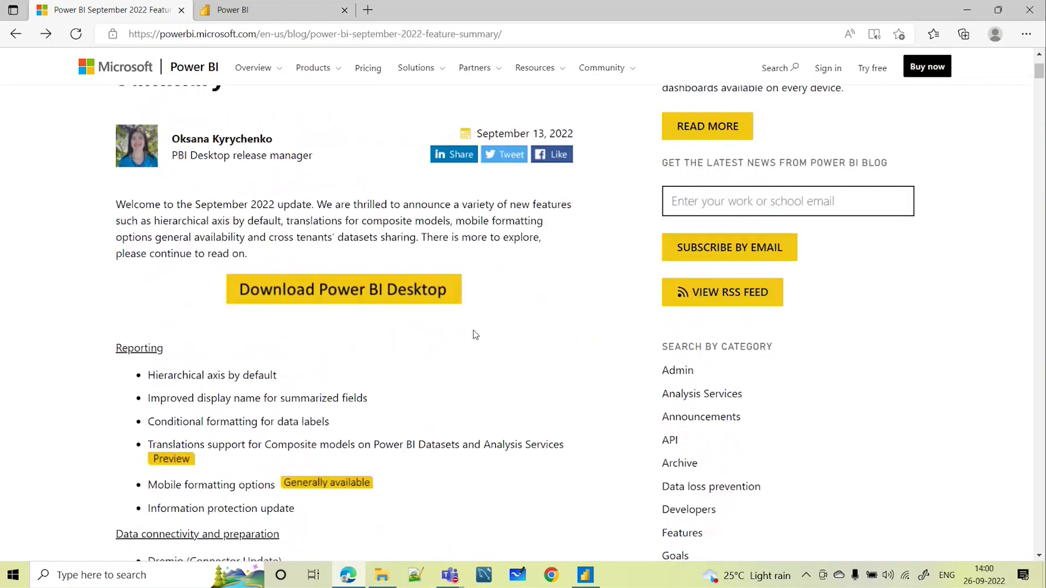
{"action": "scroll", "coordinate": [505, 355], "scroll_direction": "up", "scroll_amount": 2}
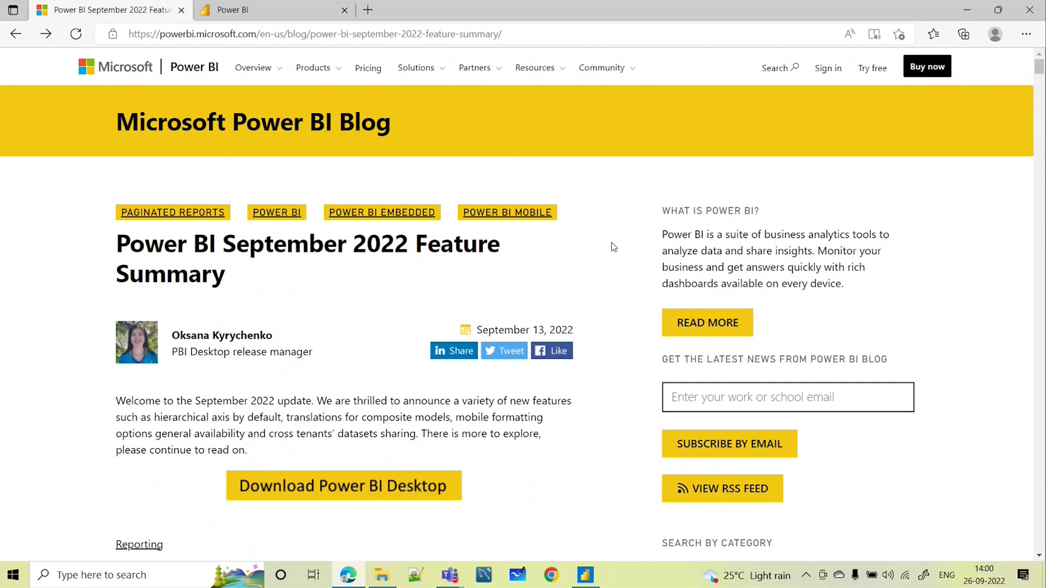
{"action": "scroll", "coordinate": [581, 328], "scroll_direction": "down", "scroll_amount": 3}
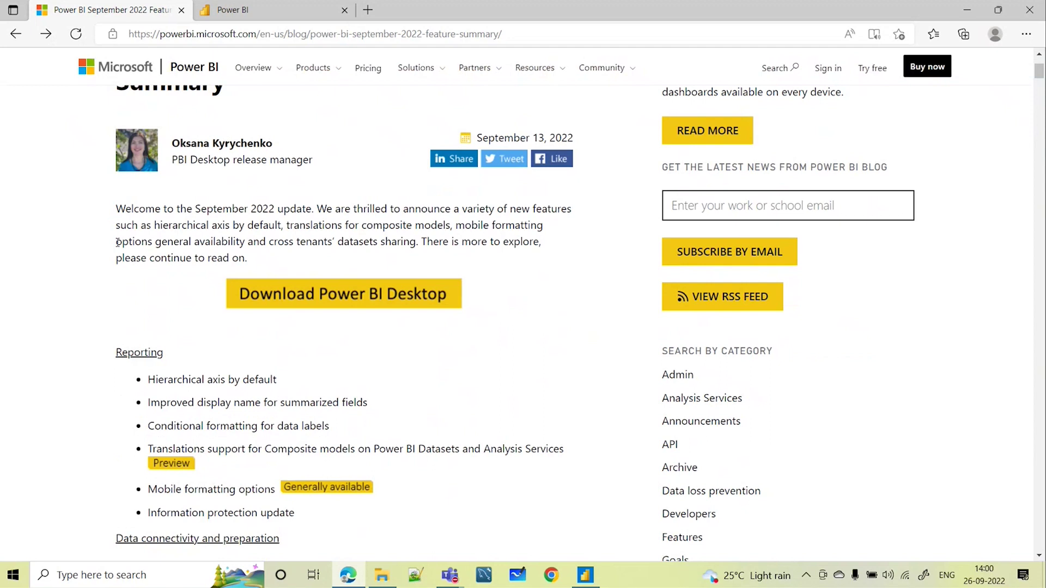
{"action": "scroll", "coordinate": [116, 351], "scroll_direction": "down", "scroll_amount": 1}
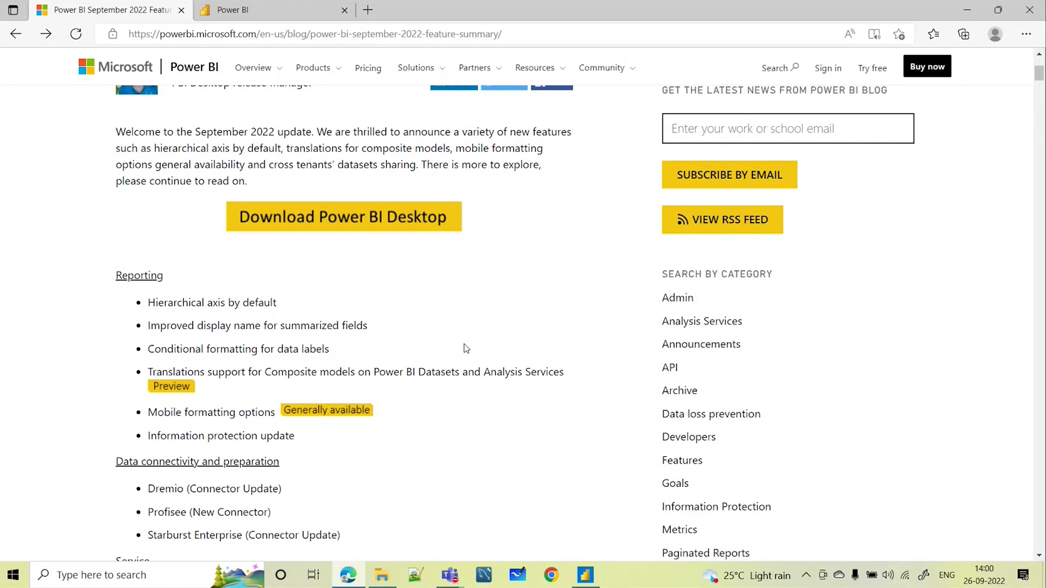
{"action": "scroll", "coordinate": [490, 354], "scroll_direction": "down", "scroll_amount": 1}
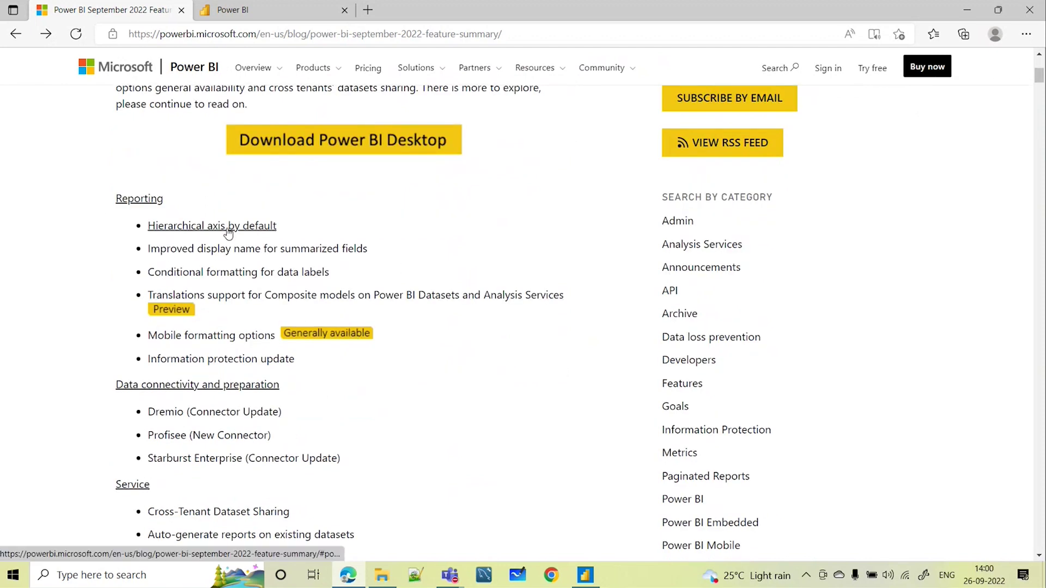
{"action": "scroll", "coordinate": [329, 293], "scroll_direction": "up", "scroll_amount": 1}
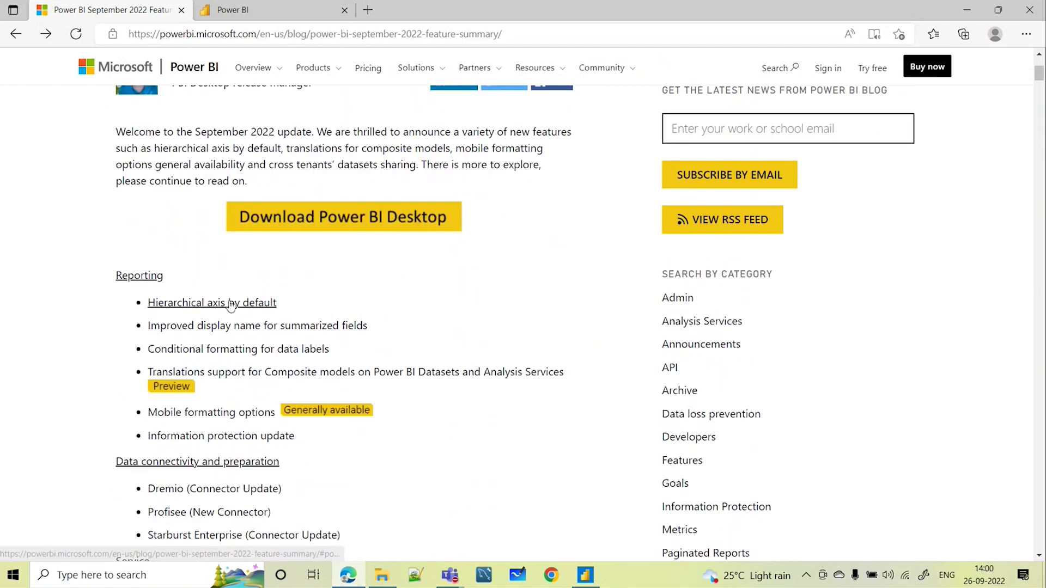
{"action": "left_click", "coordinate": [599, 568]}
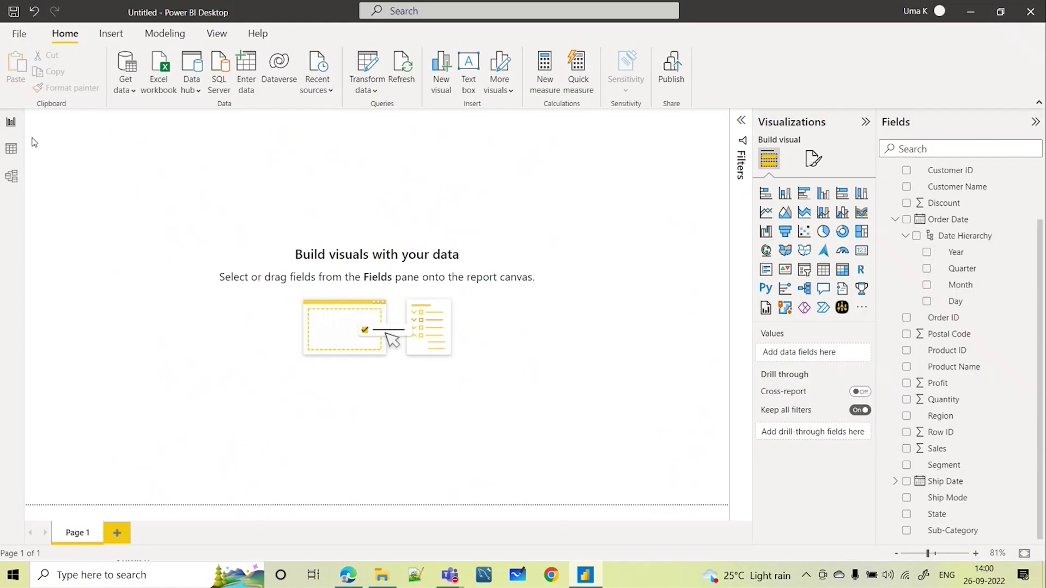
{"action": "left_click_drag", "start_coordinate": [1039, 237], "coordinate": [1040, 173]}
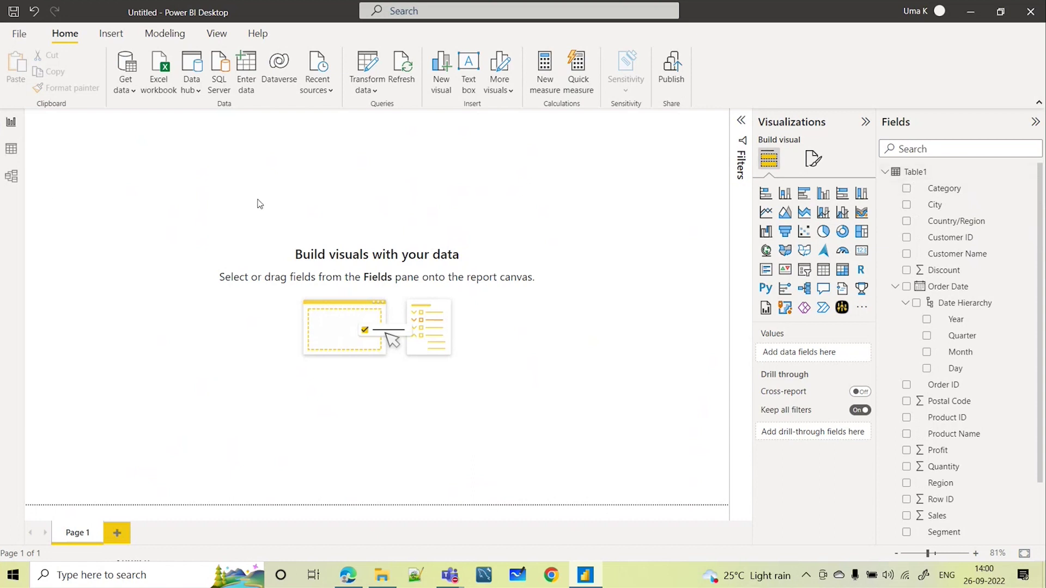
{"action": "left_click", "coordinate": [8, 153]}
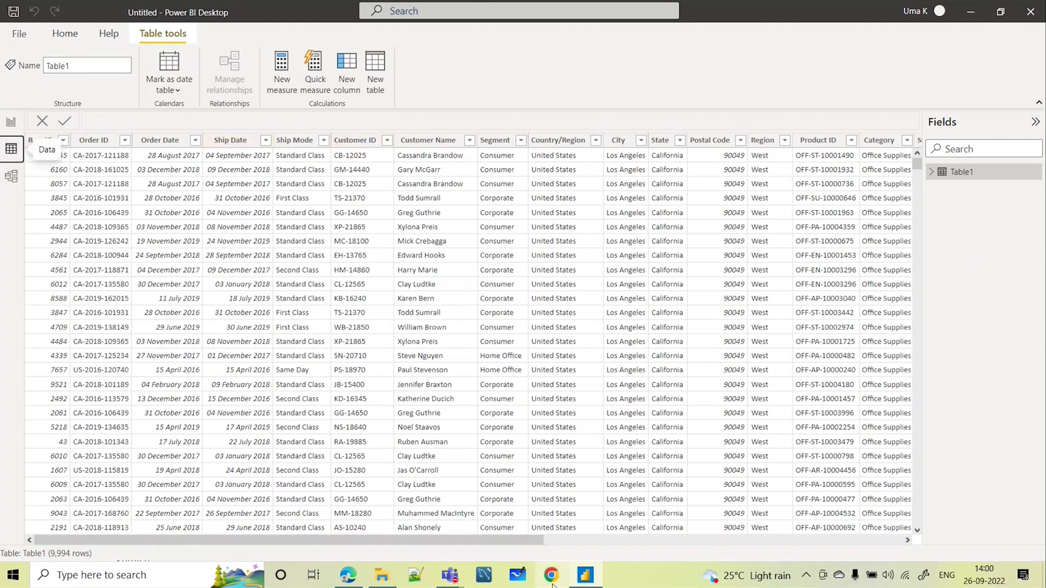
{"action": "left_click_drag", "start_coordinate": [527, 545], "coordinate": [901, 528]}
{"action": "scroll", "coordinate": [626, 155], "scroll_direction": "right", "scroll_amount": 2}
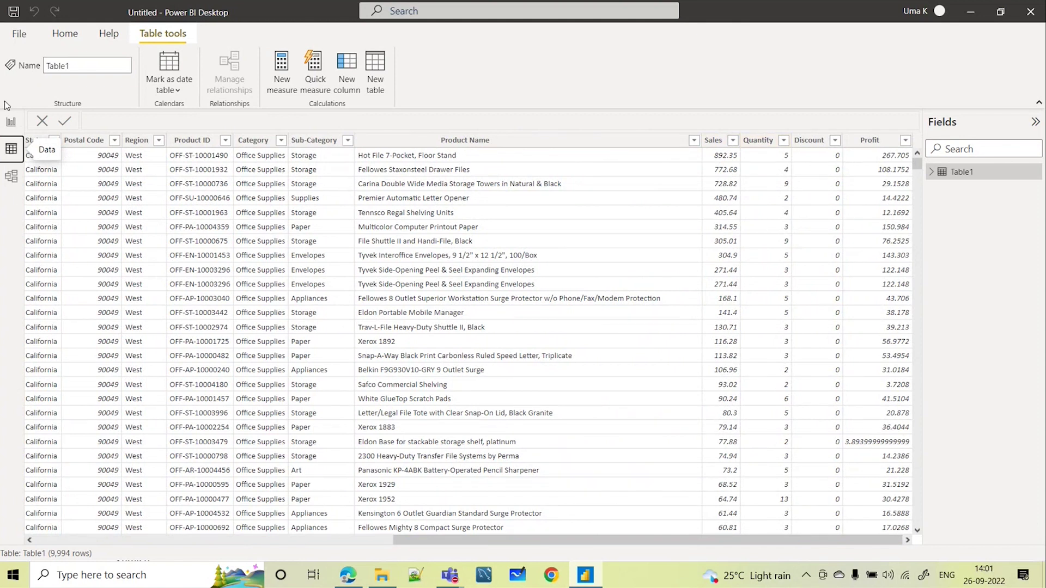
{"action": "left_click", "coordinate": [10, 122]}
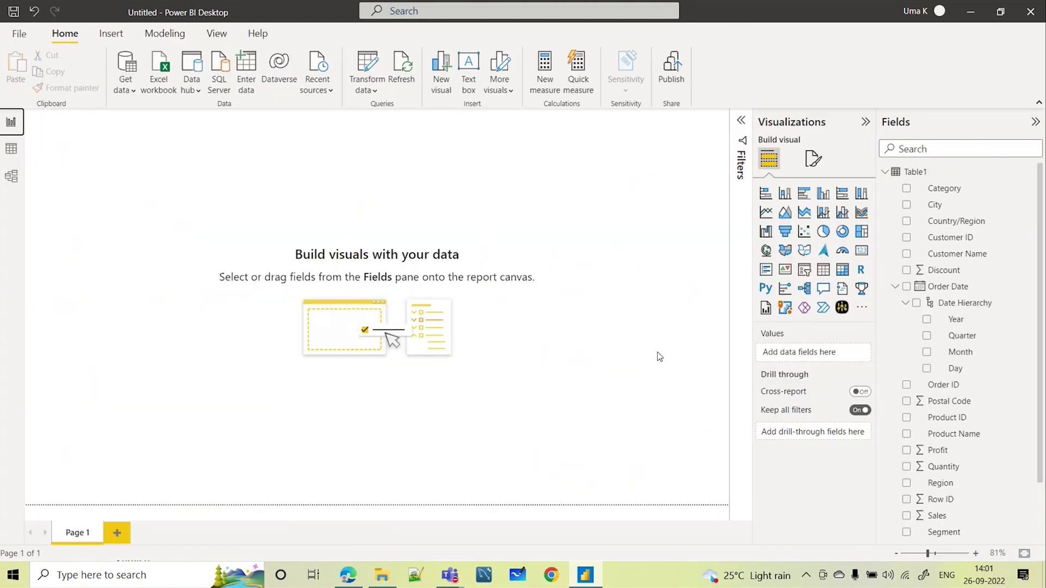
Step: Add an enlarged clustered column chart with Category on the X-axis and Sales on the Y-axis
{"action": "left_click", "coordinate": [785, 195]}
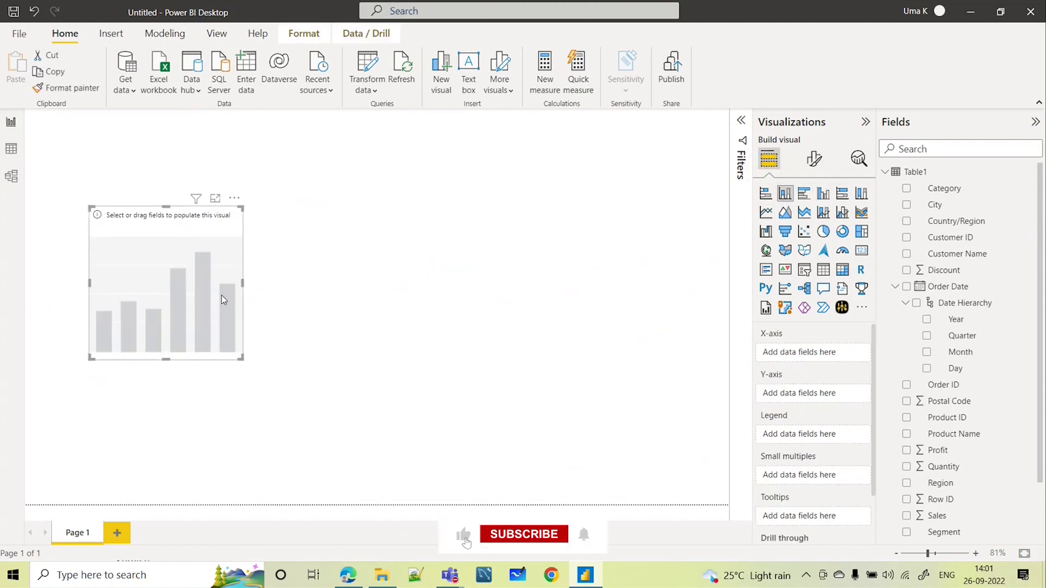
{"action": "left_click_drag", "start_coordinate": [242, 282], "coordinate": [585, 282]}
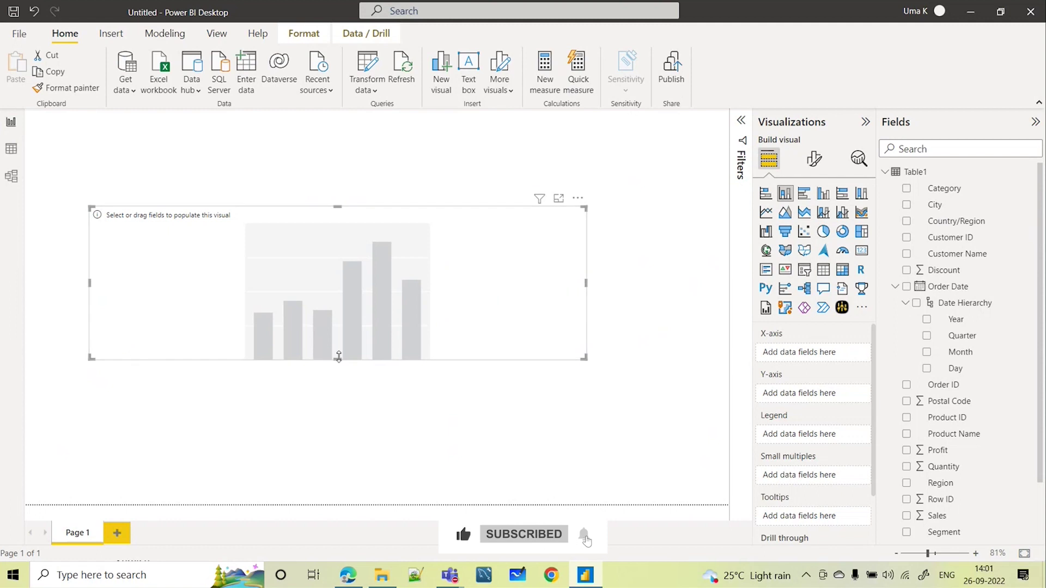
{"action": "left_click_drag", "start_coordinate": [338, 359], "coordinate": [337, 464]}
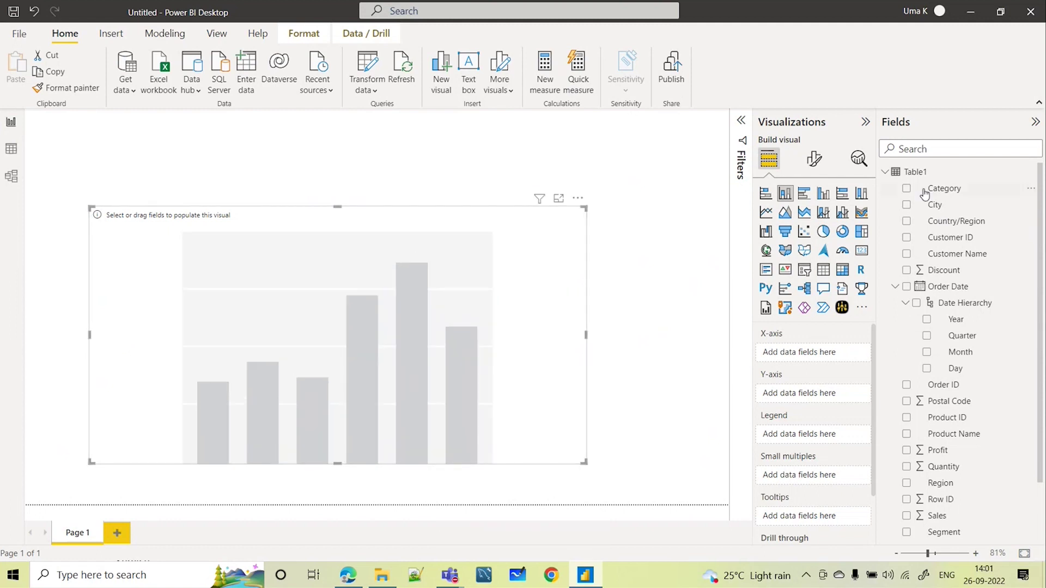
{"action": "left_click_drag", "start_coordinate": [926, 188], "coordinate": [778, 355]}
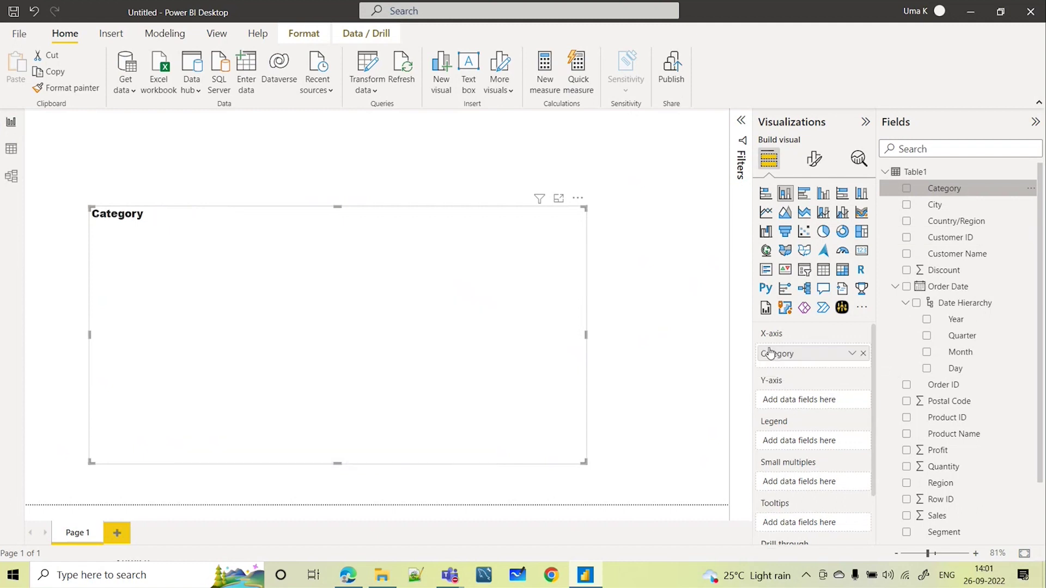
{"action": "left_click_drag", "start_coordinate": [937, 518], "coordinate": [779, 400]}
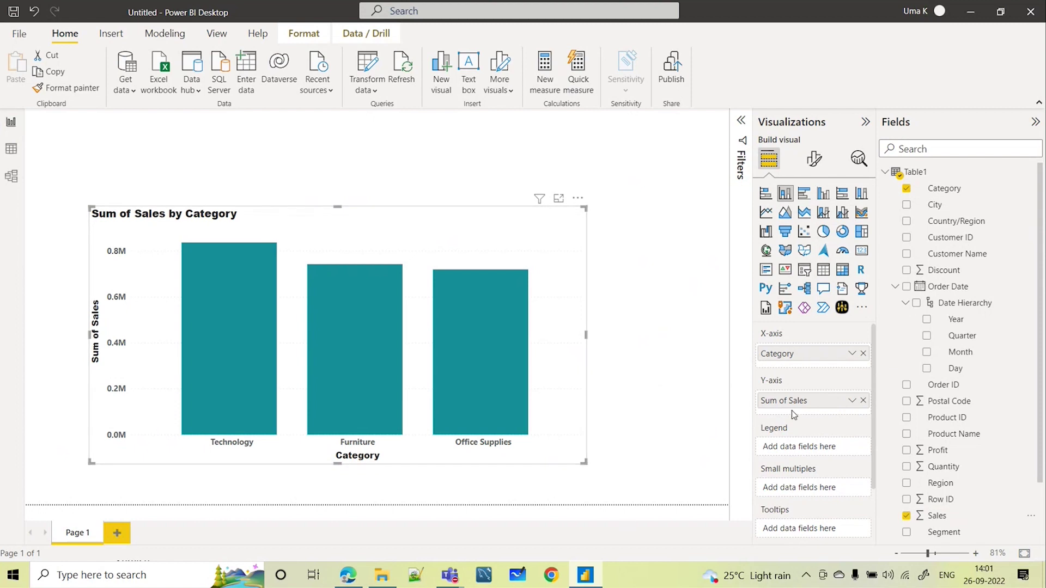
Step: Turn on data labels for the chart's bars and move the chart higher on the page
{"action": "left_click", "coordinate": [814, 159]}
{"action": "left_click", "coordinate": [864, 451]}
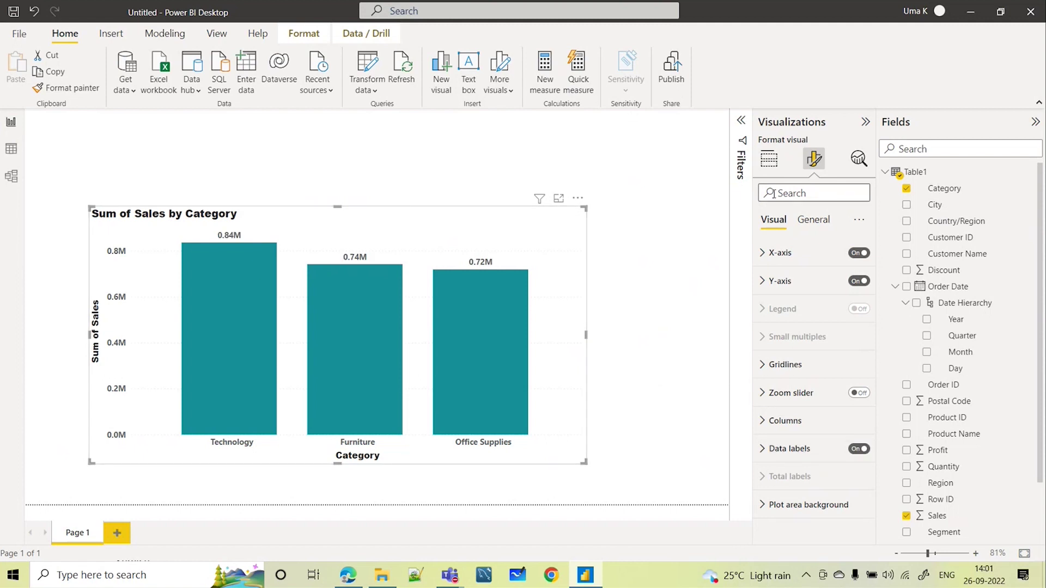
{"action": "left_click", "coordinate": [768, 160]}
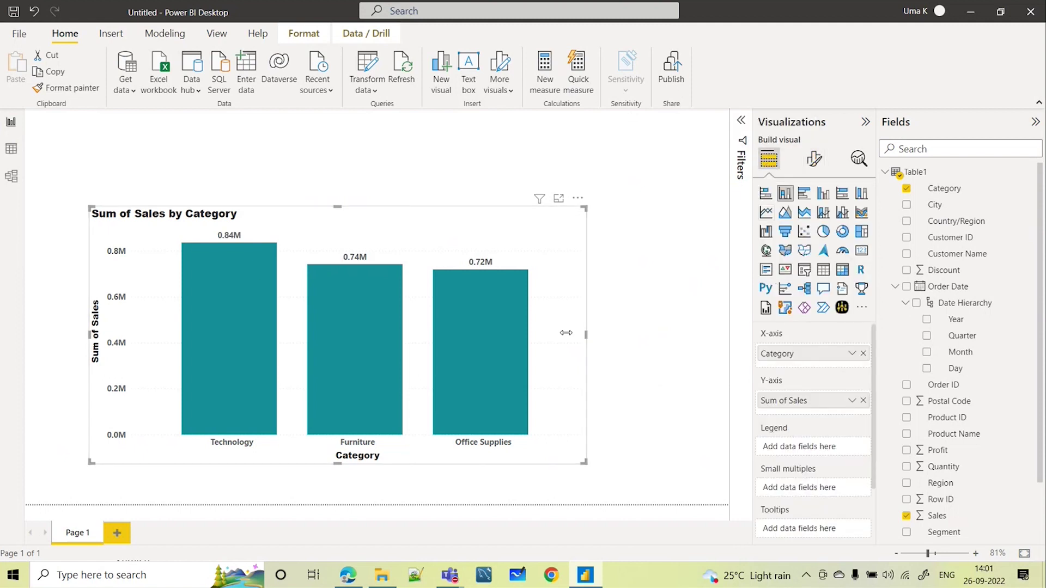
{"action": "left_click_drag", "start_coordinate": [408, 232], "coordinate": [410, 178]}
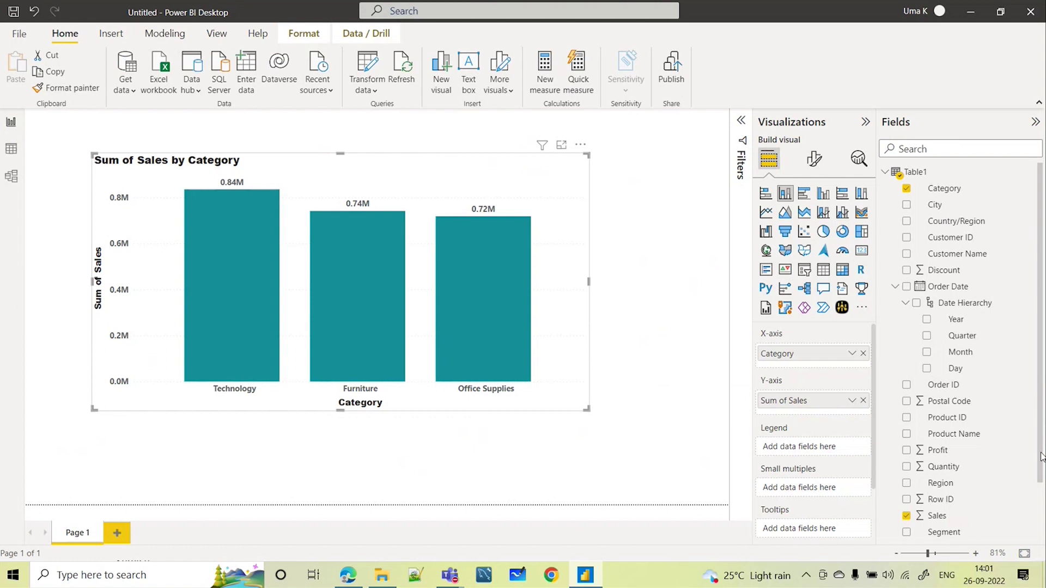
Step: Nest Sub-Category under Category on the X-axis and make the chart taller and wider
{"action": "left_click_drag", "start_coordinate": [1042, 456], "coordinate": [1042, 526]}
{"action": "left_click_drag", "start_coordinate": [937, 530], "coordinate": [788, 370]}
{"action": "left_click_drag", "start_coordinate": [337, 410], "coordinate": [351, 460]}
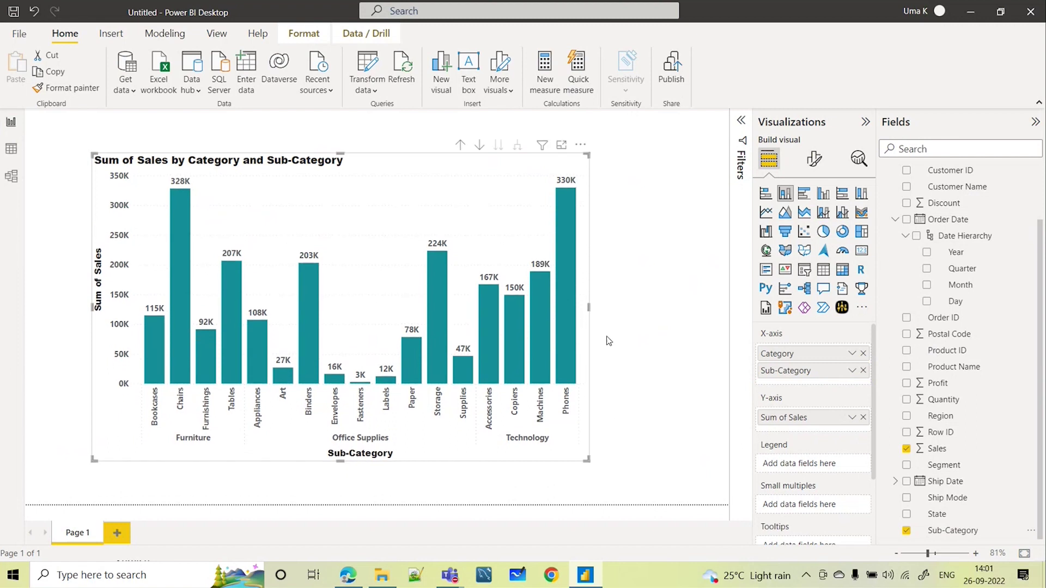
{"action": "left_click_drag", "start_coordinate": [588, 307], "coordinate": [652, 307]}
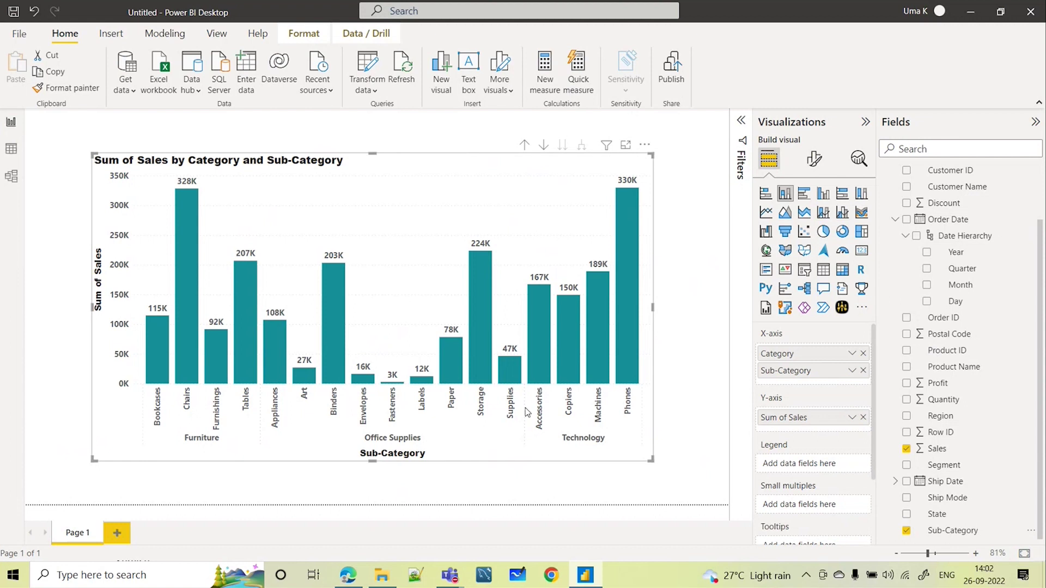
Step: Set the chart's vertical gridlines to black, dotted style and 4 px width
{"action": "left_click", "coordinate": [814, 159]}
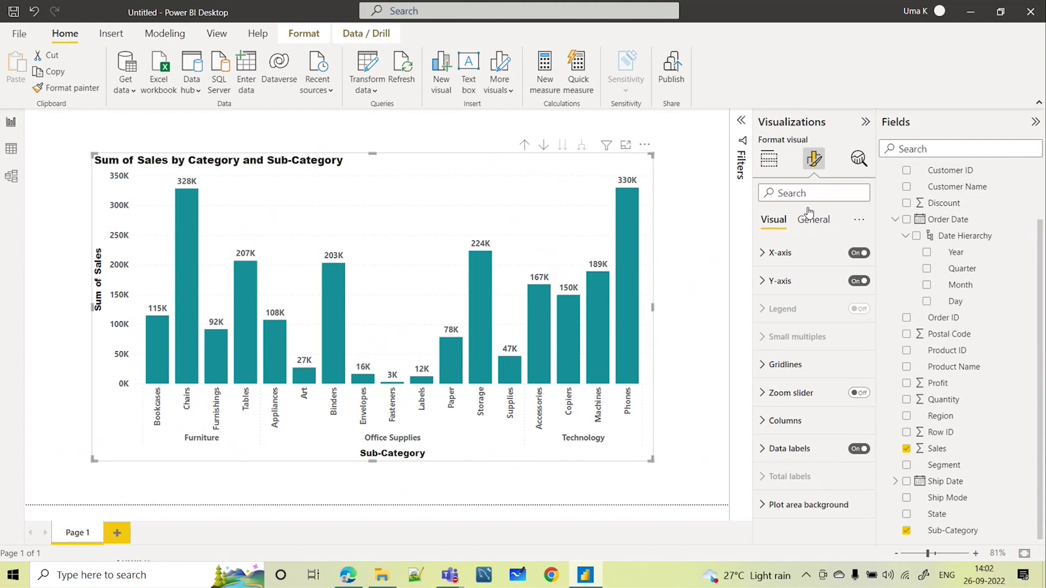
{"action": "left_click", "coordinate": [765, 365]}
{"action": "scroll", "coordinate": [801, 436], "scroll_direction": "down", "scroll_amount": 2}
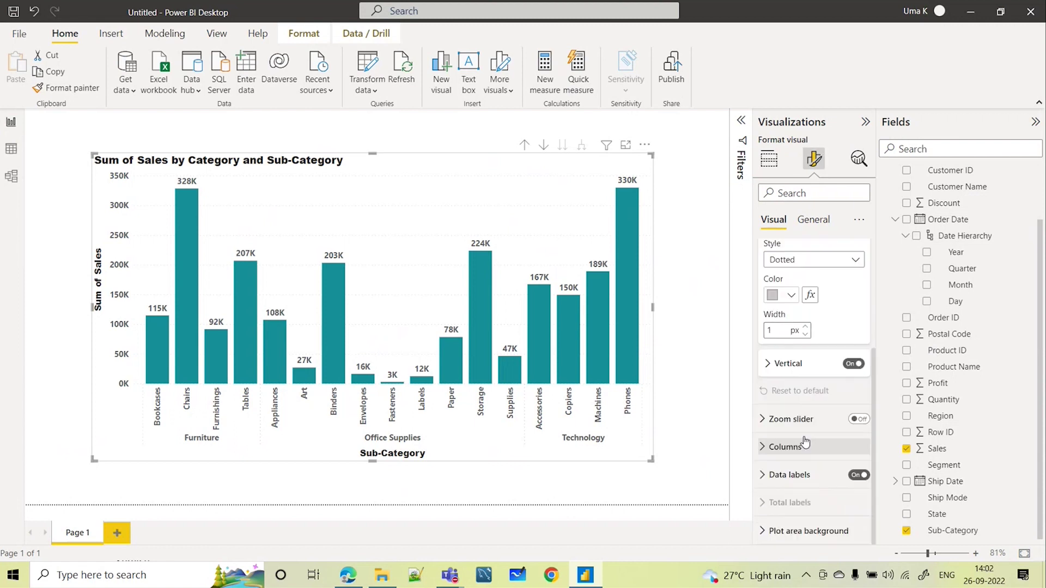
{"action": "left_click", "coordinate": [769, 361]}
{"action": "scroll", "coordinate": [811, 428], "scroll_direction": "down", "scroll_amount": 1}
{"action": "left_click", "coordinate": [790, 389]}
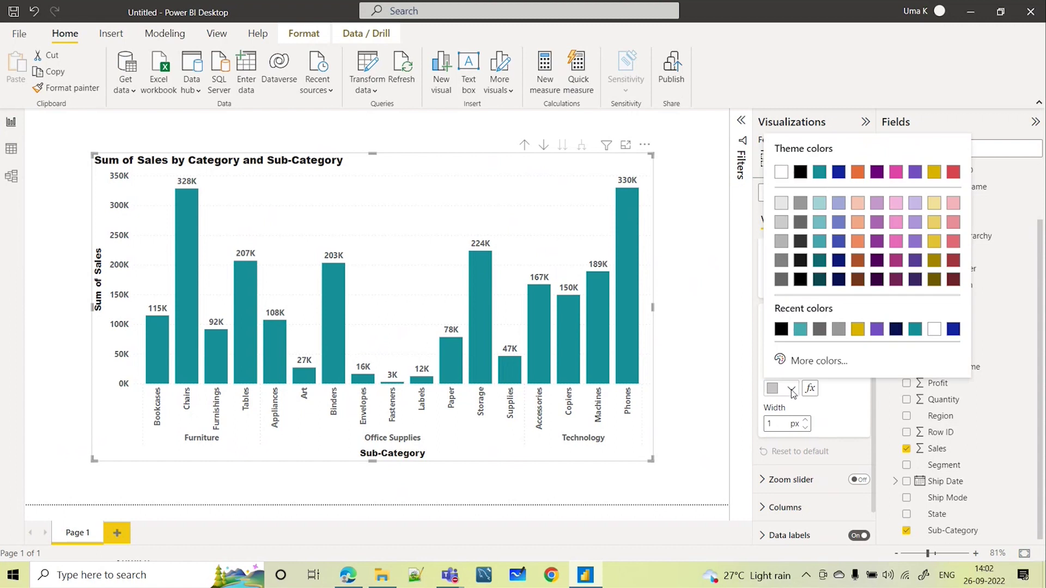
{"action": "left_click", "coordinate": [782, 329]}
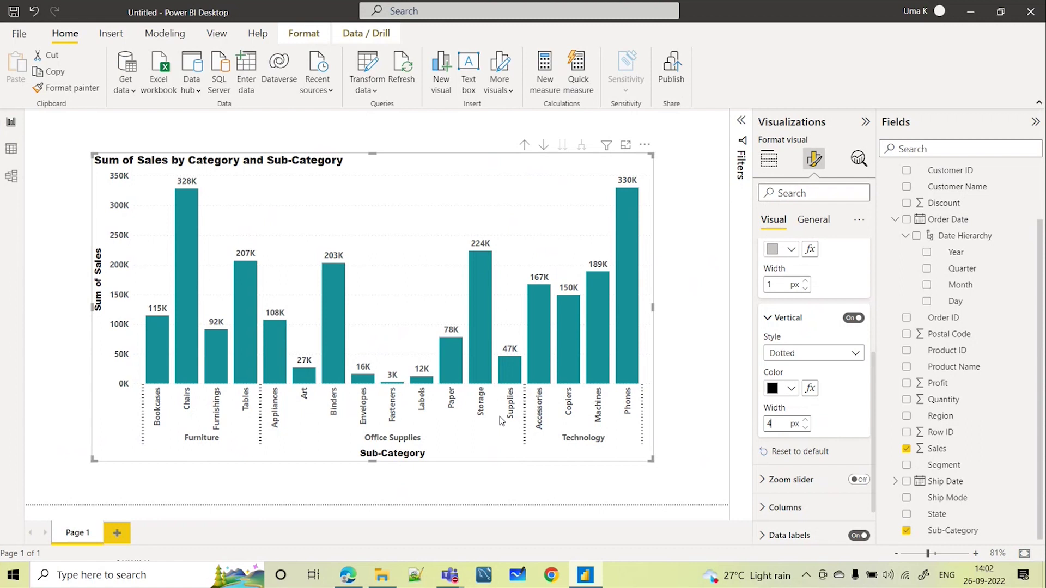
{"action": "left_click", "coordinate": [711, 479]}
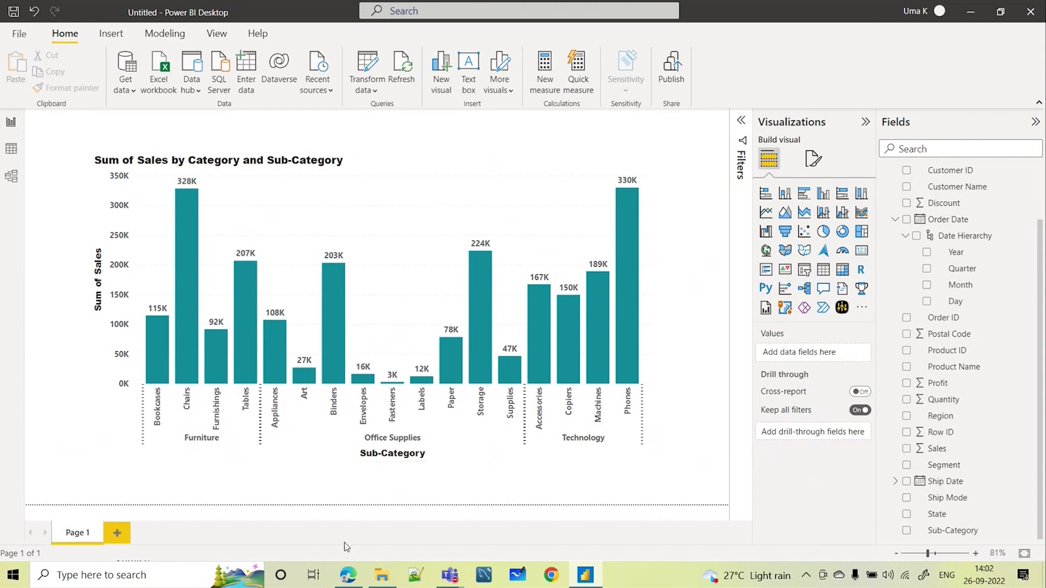
Step: Check the Power BI blog page in the browser, then return to the report
{"action": "left_click", "coordinate": [347, 574]}
{"action": "scroll", "coordinate": [217, 341], "scroll_direction": "down", "scroll_amount": 2}
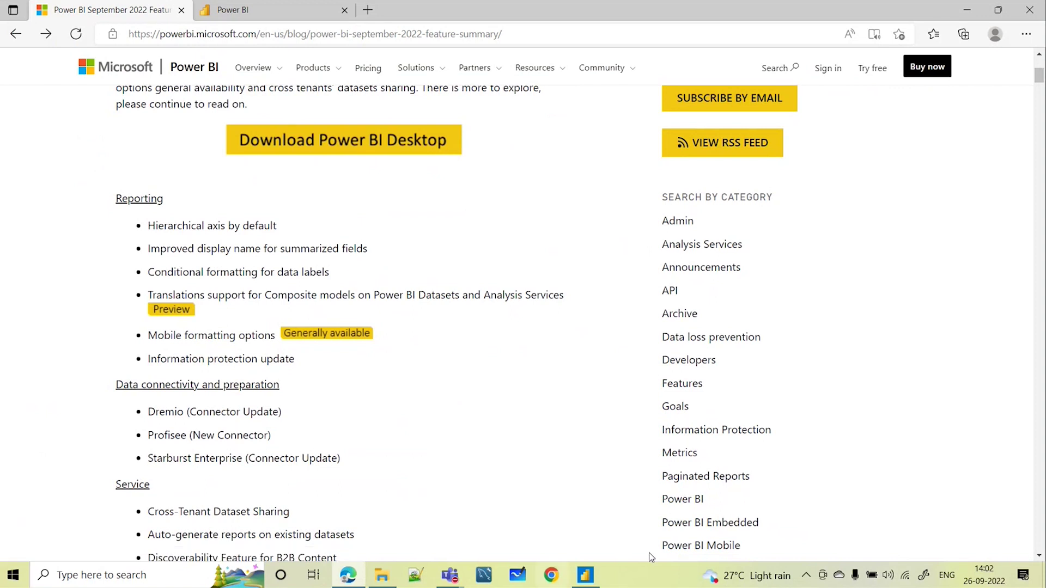
{"action": "left_click", "coordinate": [585, 575]}
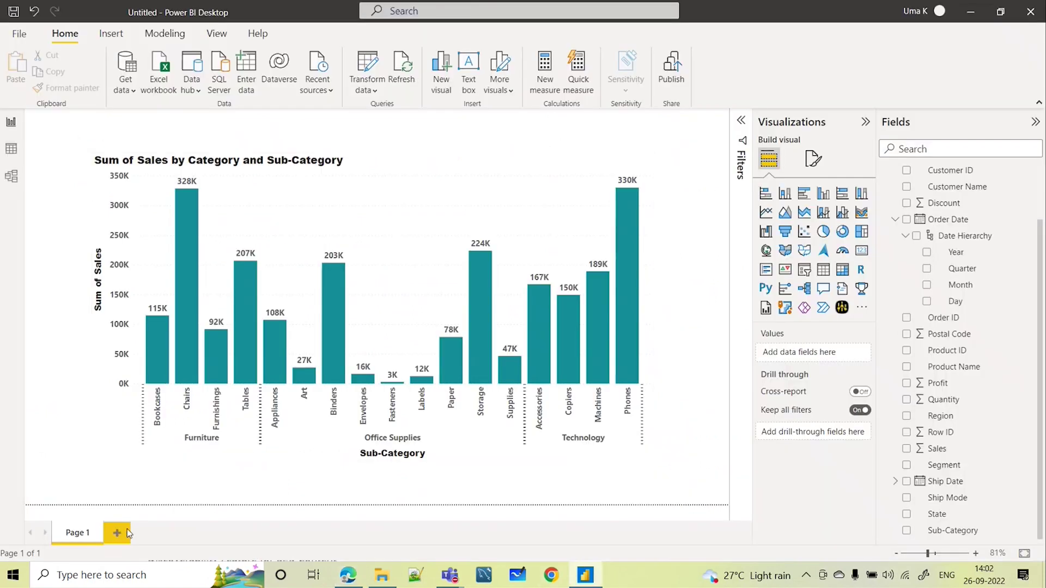
Step: Add Page 2 with an empty table visual, moved lower and enlarged on the canvas
{"action": "left_click", "coordinate": [117, 533]}
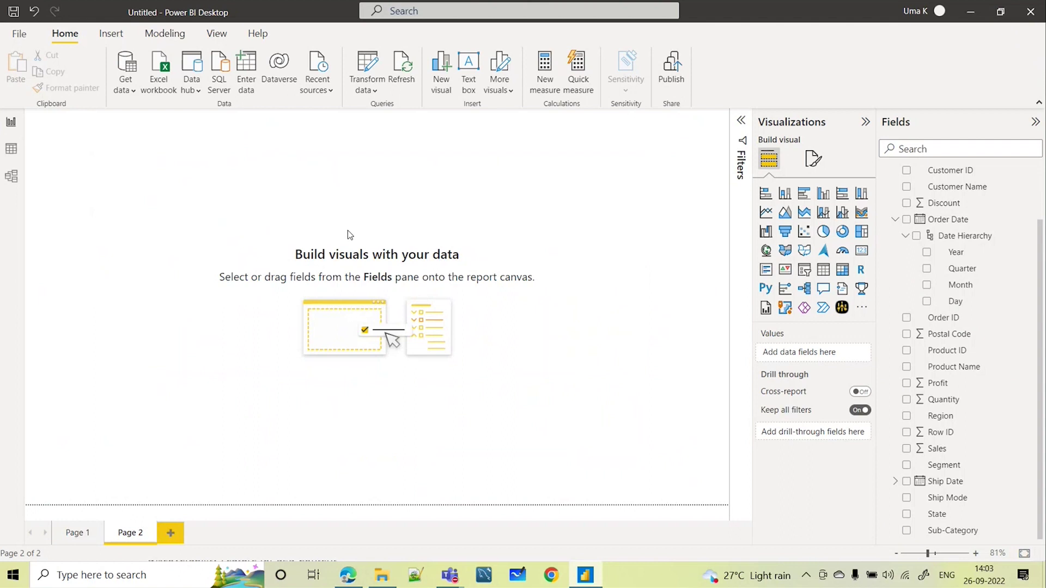
{"action": "left_click", "coordinate": [823, 270]}
{"action": "left_click_drag", "start_coordinate": [156, 269], "coordinate": [148, 442]}
{"action": "left_click_drag", "start_coordinate": [225, 307], "coordinate": [408, 309]}
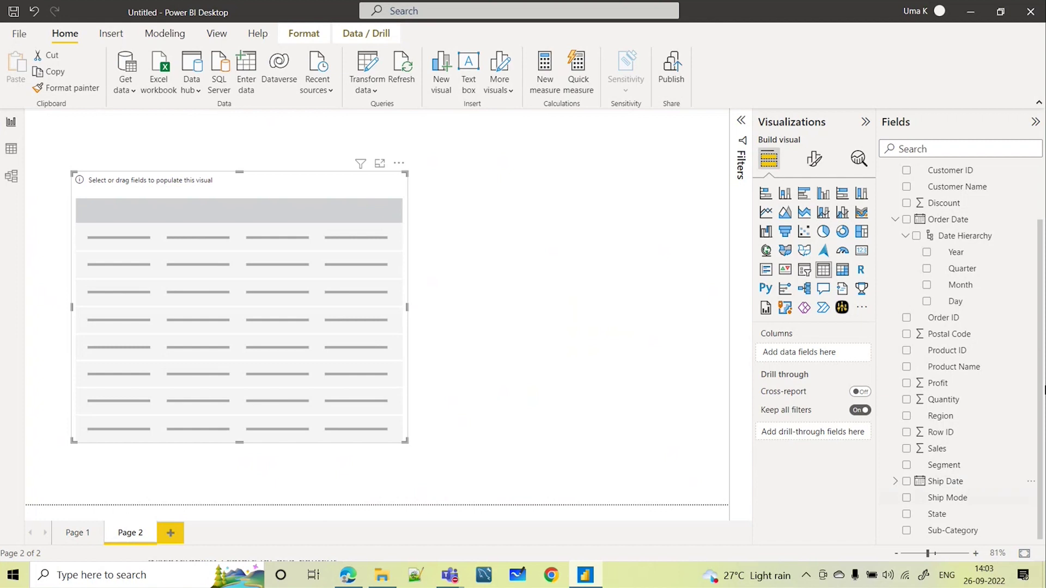
Step: Fill the table with Sub-Category, Sales and Quantity columns
{"action": "left_click_drag", "start_coordinate": [953, 530], "coordinate": [824, 355]}
{"action": "left_click_drag", "start_coordinate": [926, 449], "coordinate": [781, 371]}
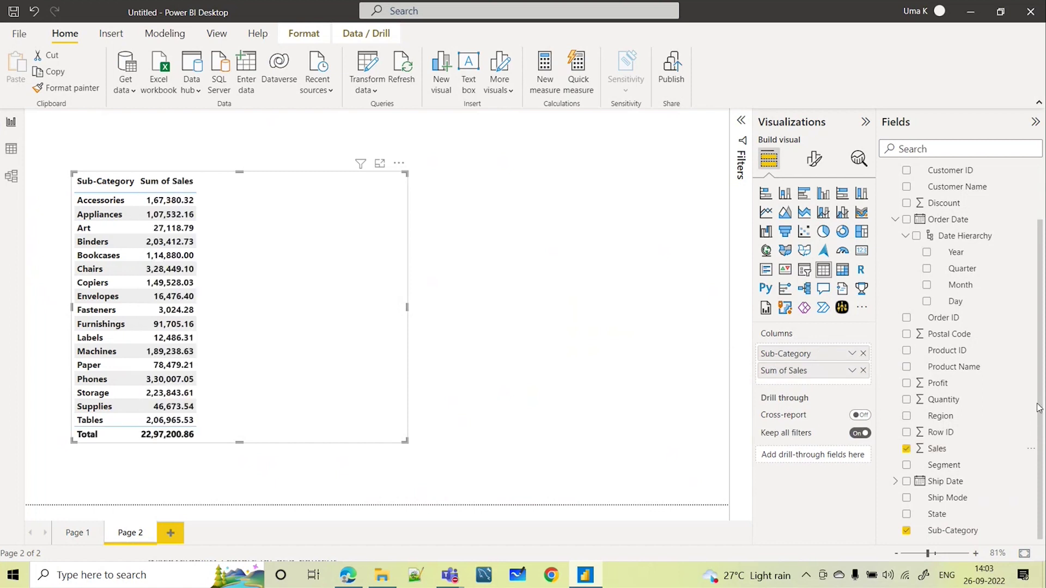
{"action": "scroll", "coordinate": [1043, 319], "scroll_direction": "up", "scroll_amount": 2}
{"action": "scroll", "coordinate": [1044, 331], "scroll_direction": "down", "scroll_amount": 1}
{"action": "left_click_drag", "start_coordinate": [939, 457], "coordinate": [781, 387]}
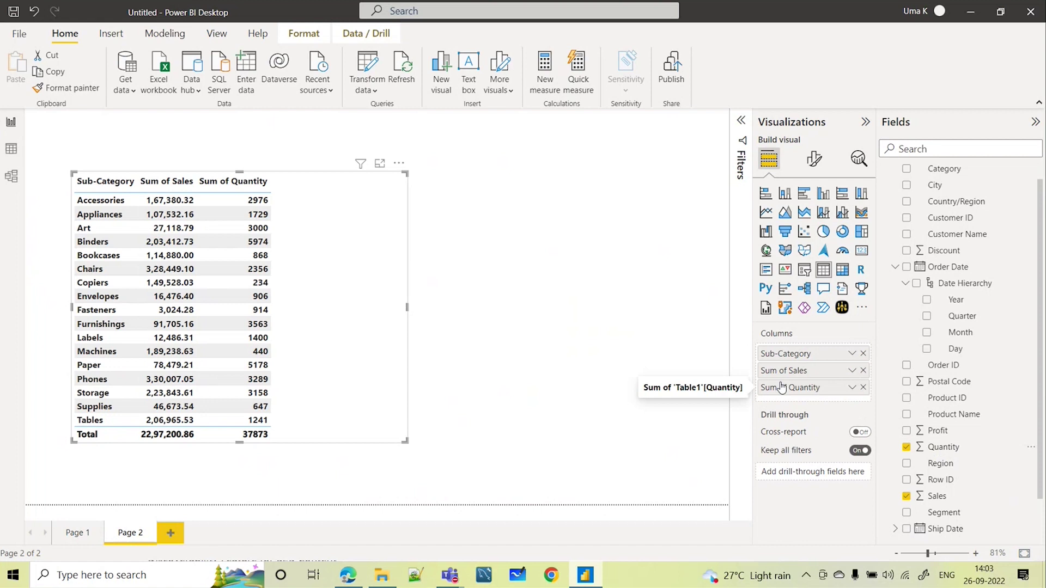
{"action": "left_click", "coordinate": [305, 455]}
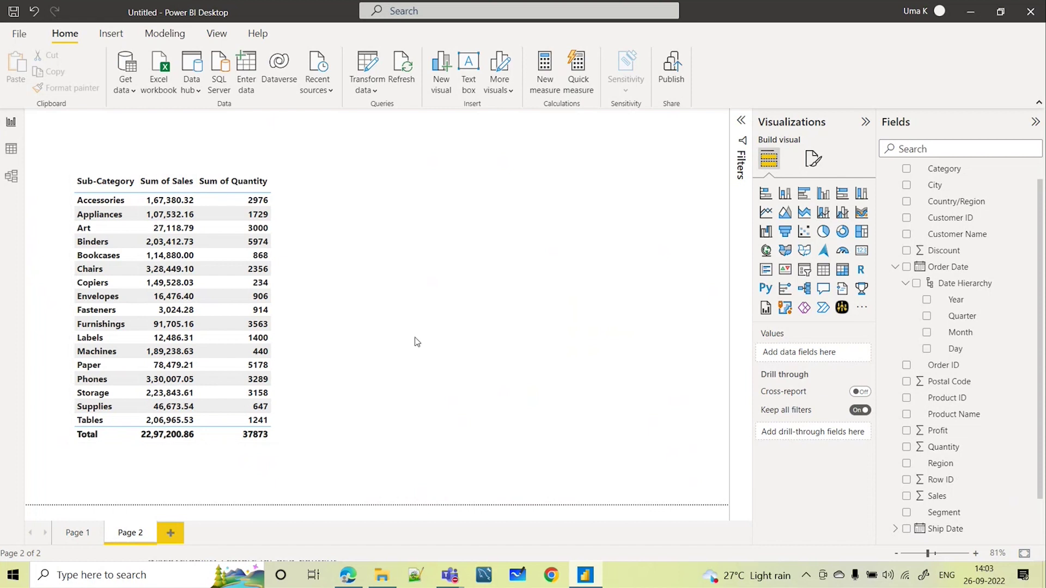
Step: Select the table and inspect the Sales summarization options without changing them
{"action": "left_click", "coordinate": [326, 386]}
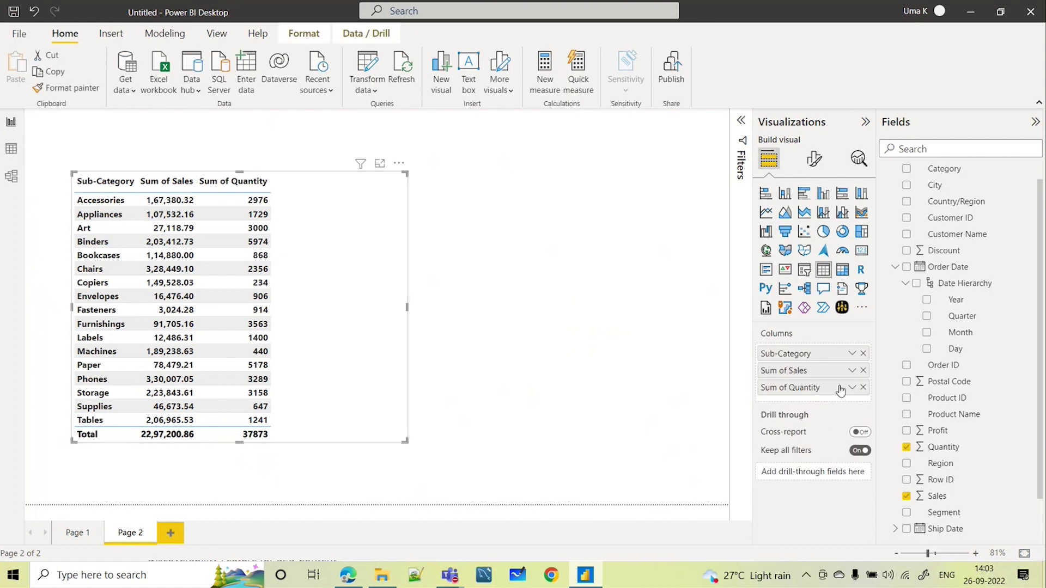
{"action": "left_click", "coordinate": [852, 371]}
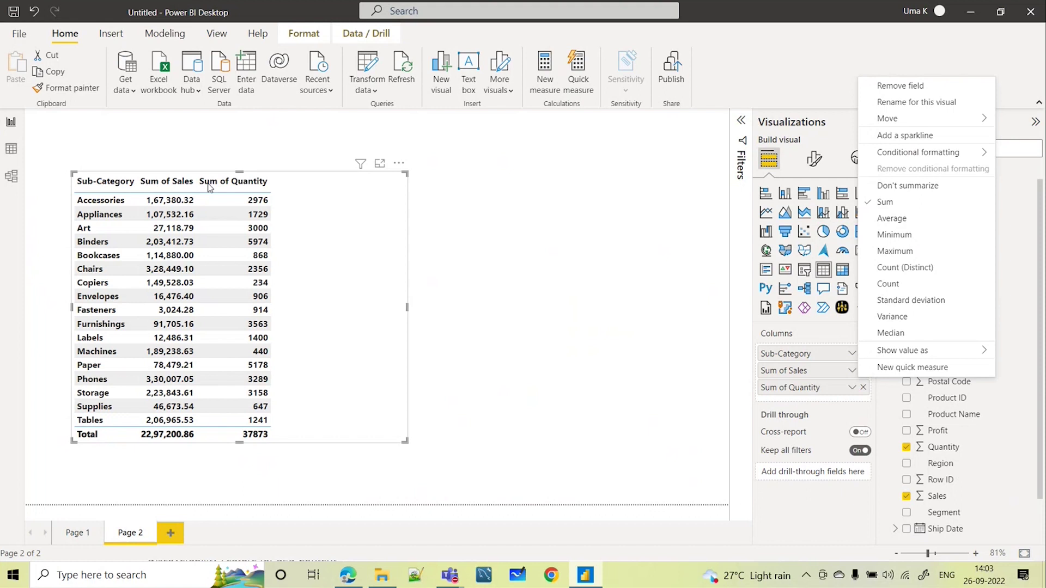
{"action": "left_click", "coordinate": [531, 304]}
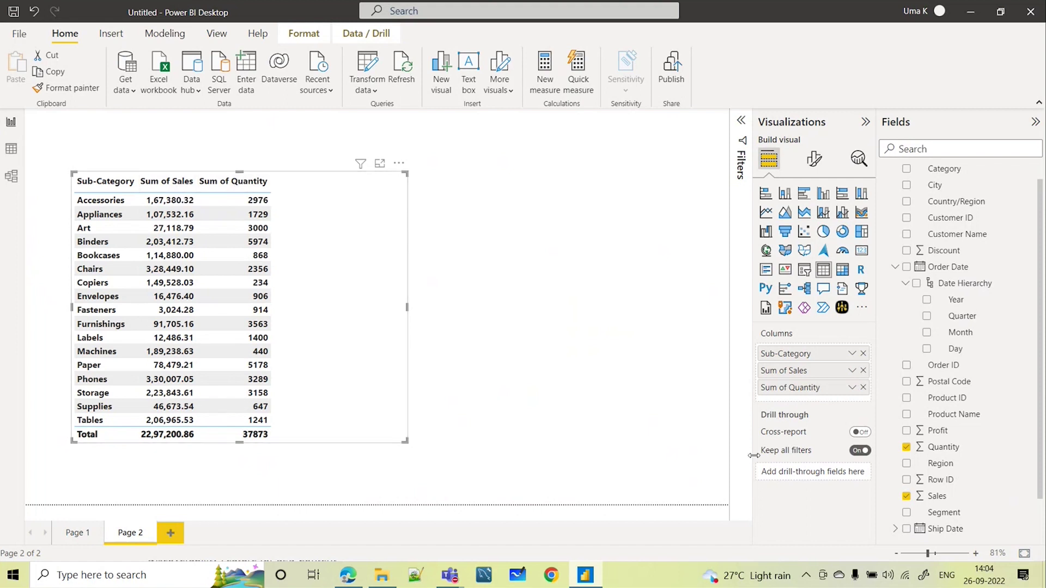
{"action": "left_click", "coordinate": [851, 371]}
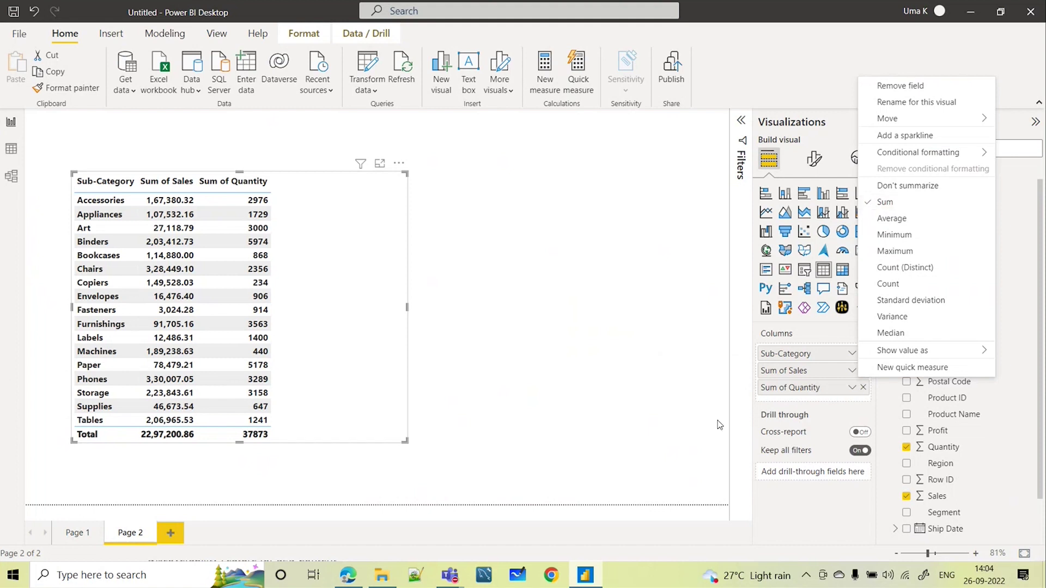
{"action": "left_click", "coordinate": [852, 387]}
Step: Summarize Quantity as Average of Quantity, then check the blog and return to the report
{"action": "left_click", "coordinate": [852, 387]}
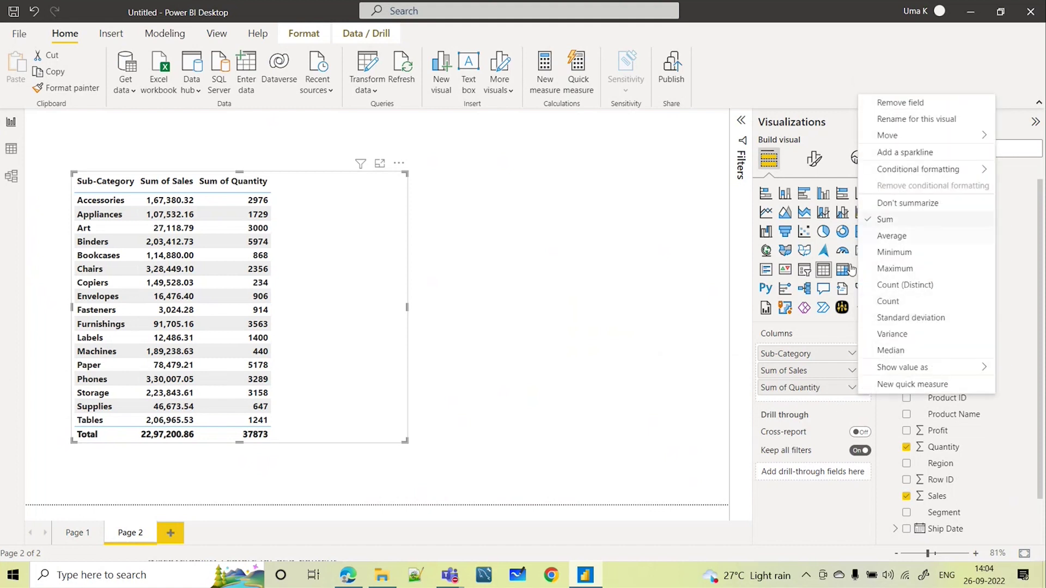
{"action": "left_click", "coordinate": [737, 460]}
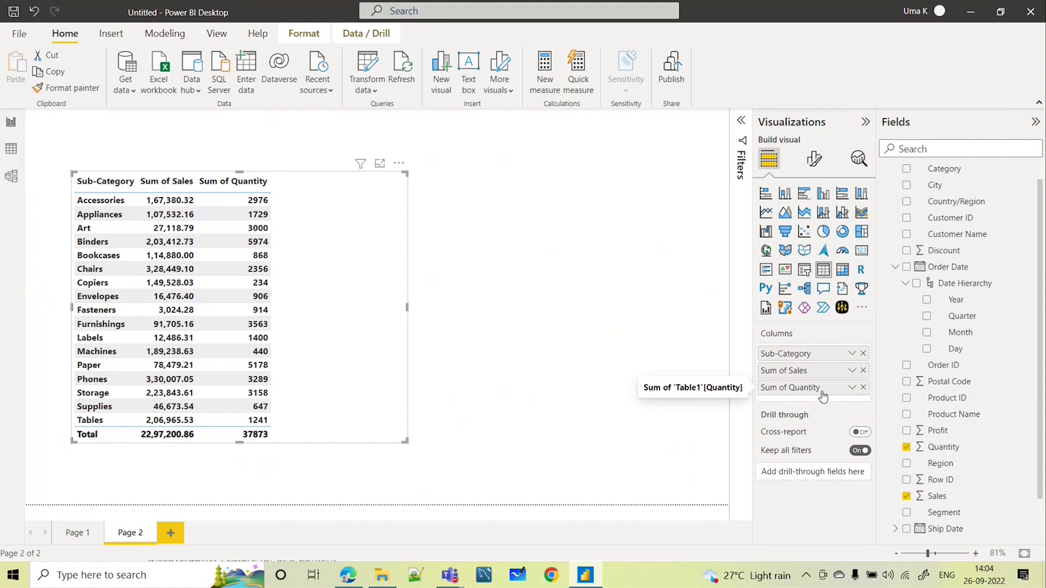
{"action": "left_click", "coordinate": [852, 389]}
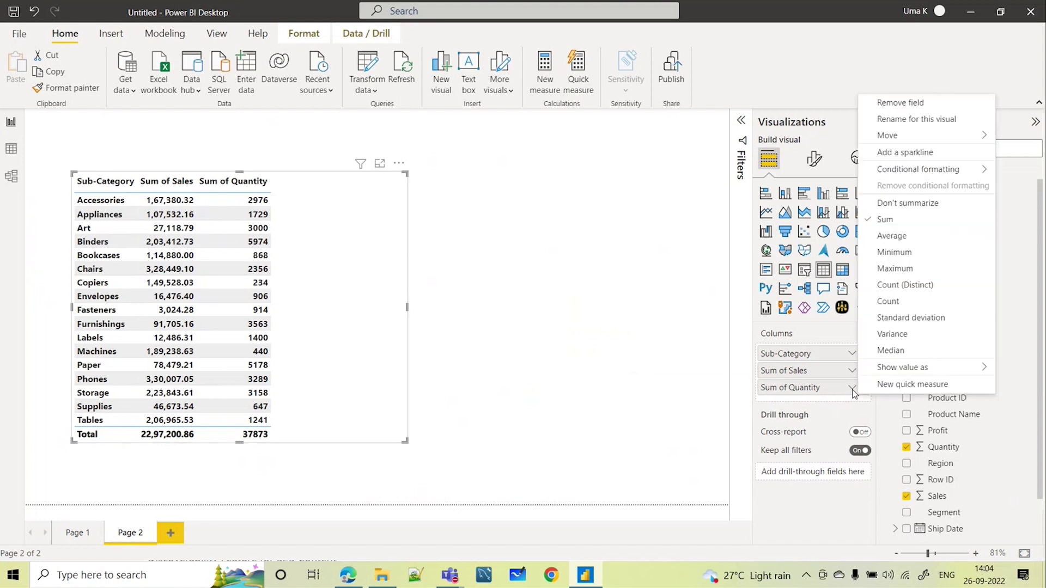
{"action": "left_click", "coordinate": [885, 236]}
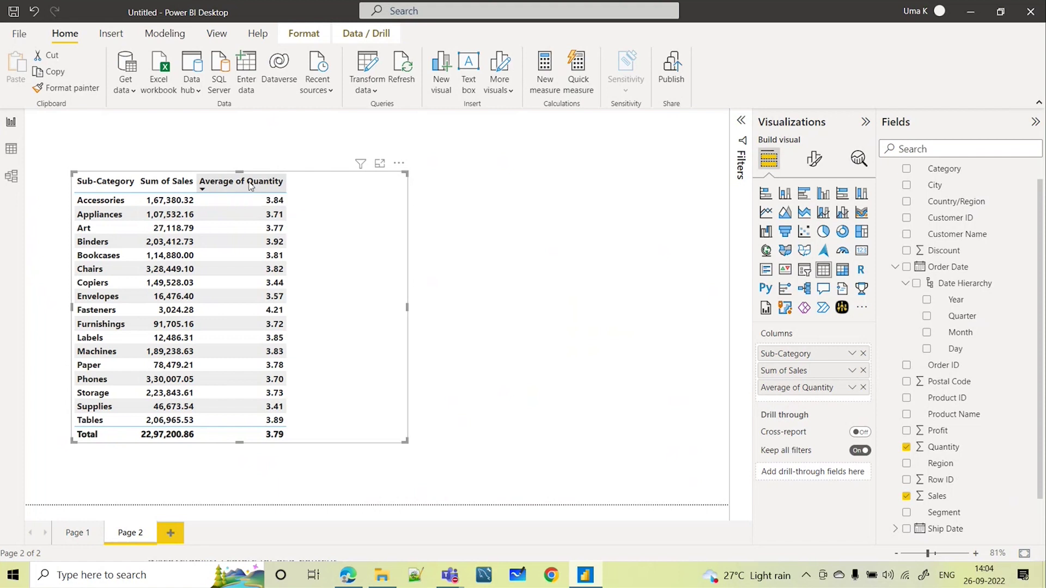
{"action": "left_click", "coordinate": [346, 576]}
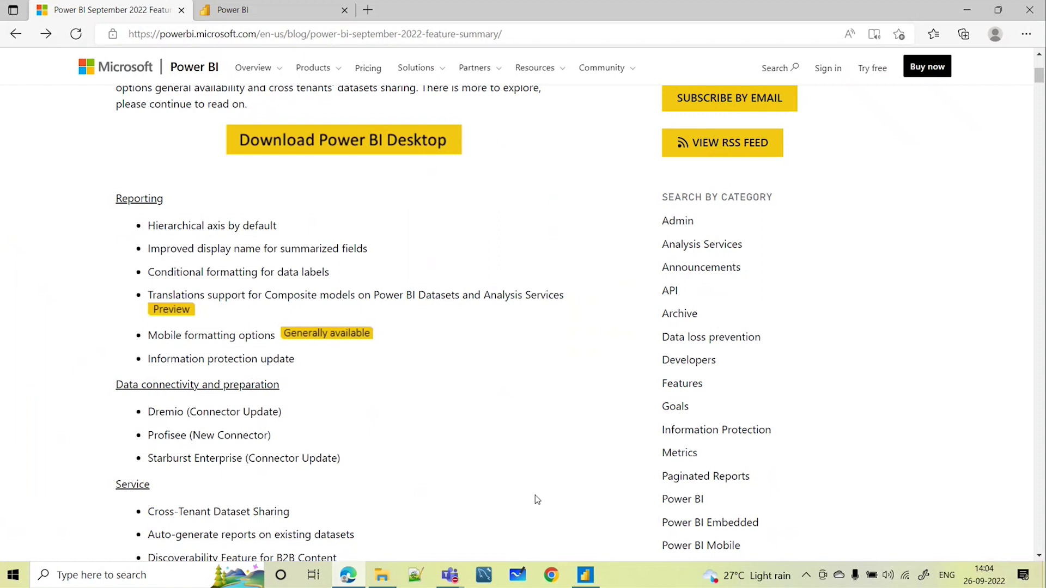
{"action": "left_click", "coordinate": [585, 575]}
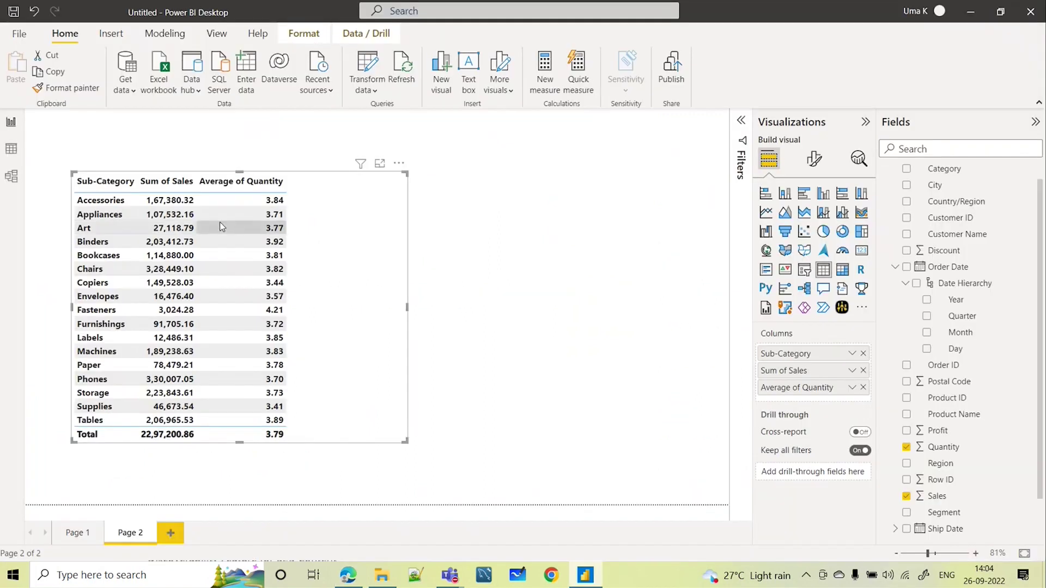